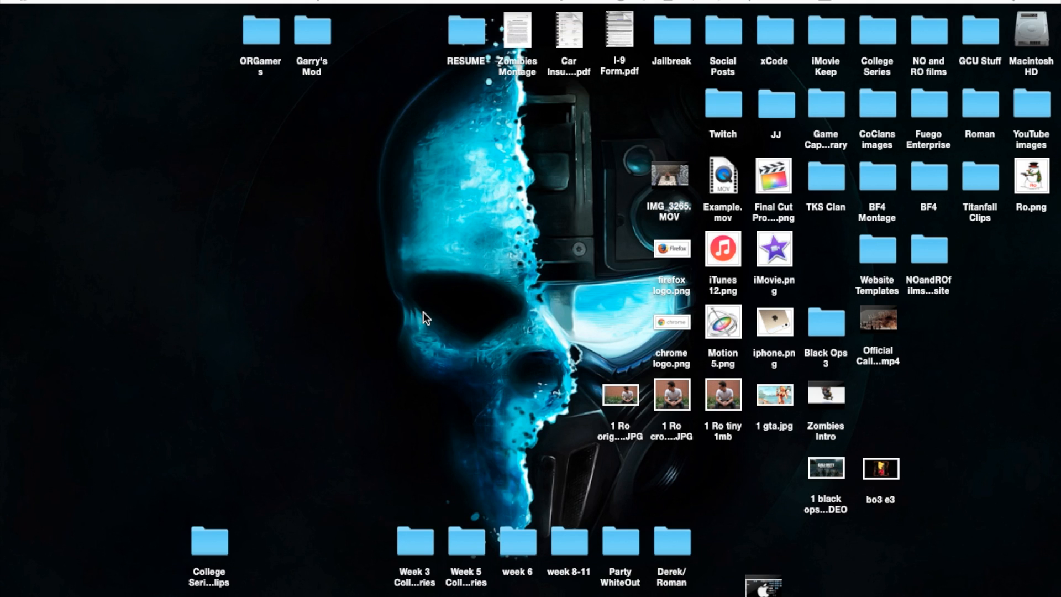
Launch Final Cut Pro from the Dock, opening the 10.2 Tutorial project
click(10, 171)
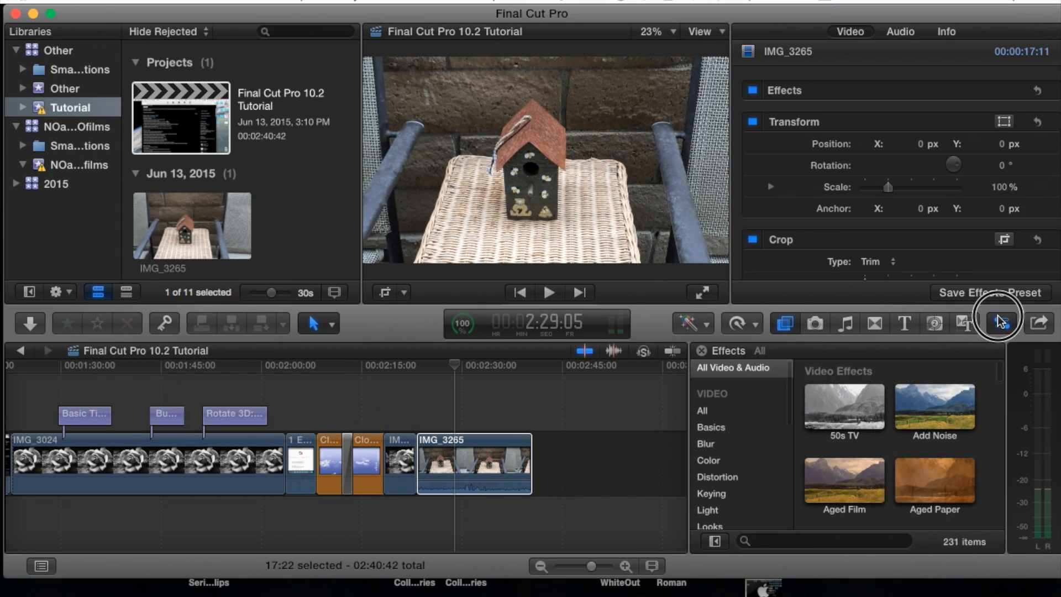
Hide the Inspector and Effects browser, then play IMG_3265 from inside the clip
click(1002, 324)
click(785, 324)
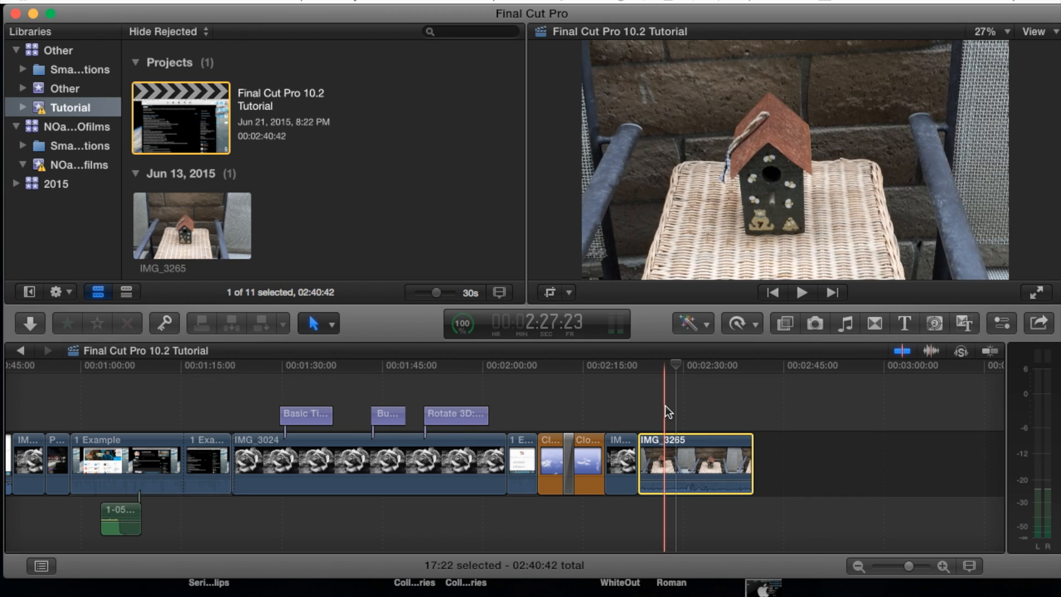
key(j)
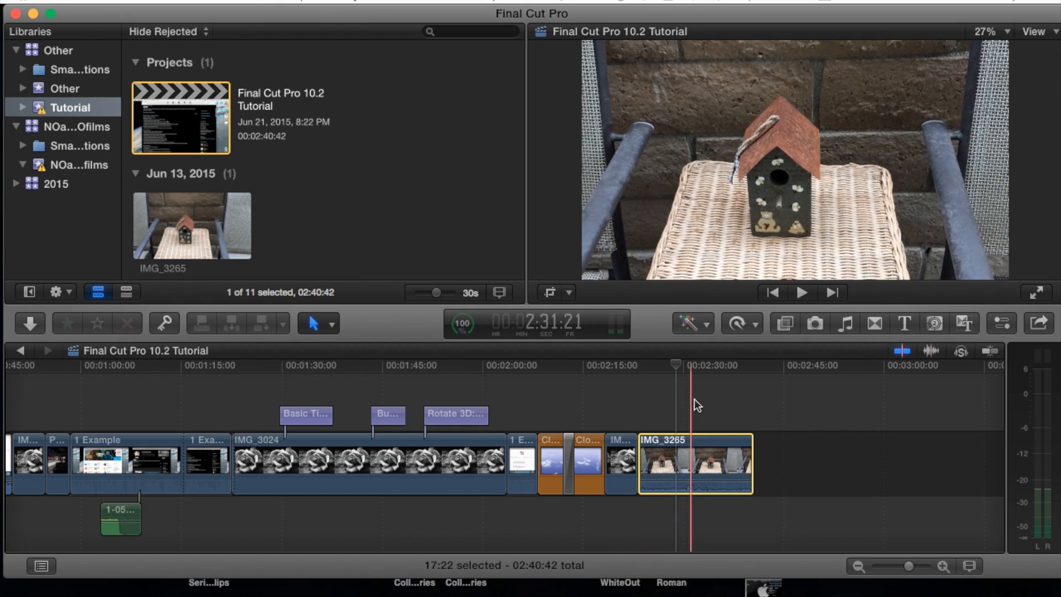
click(678, 399)
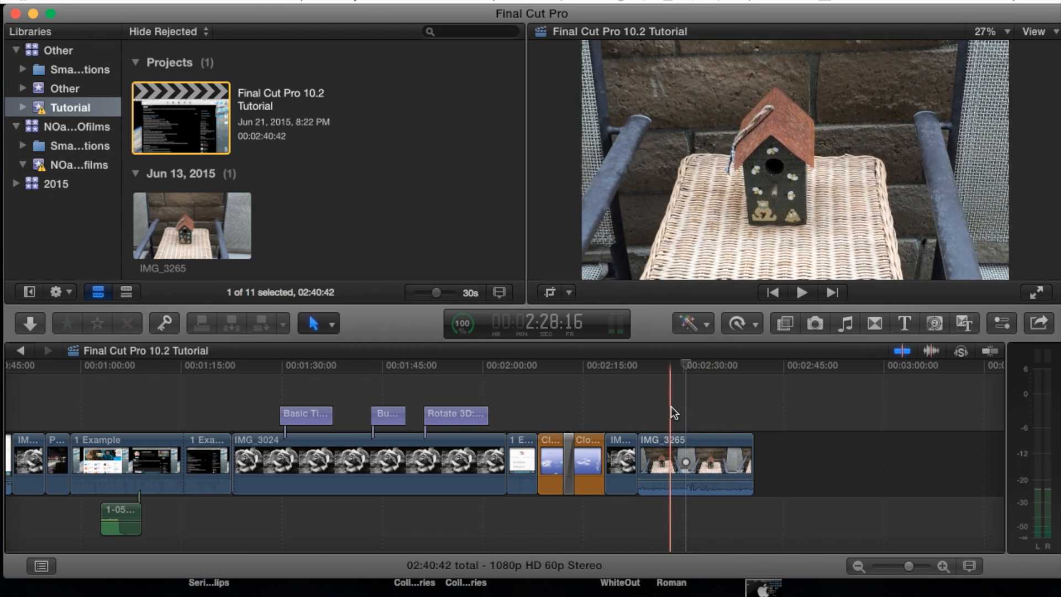
click(672, 407)
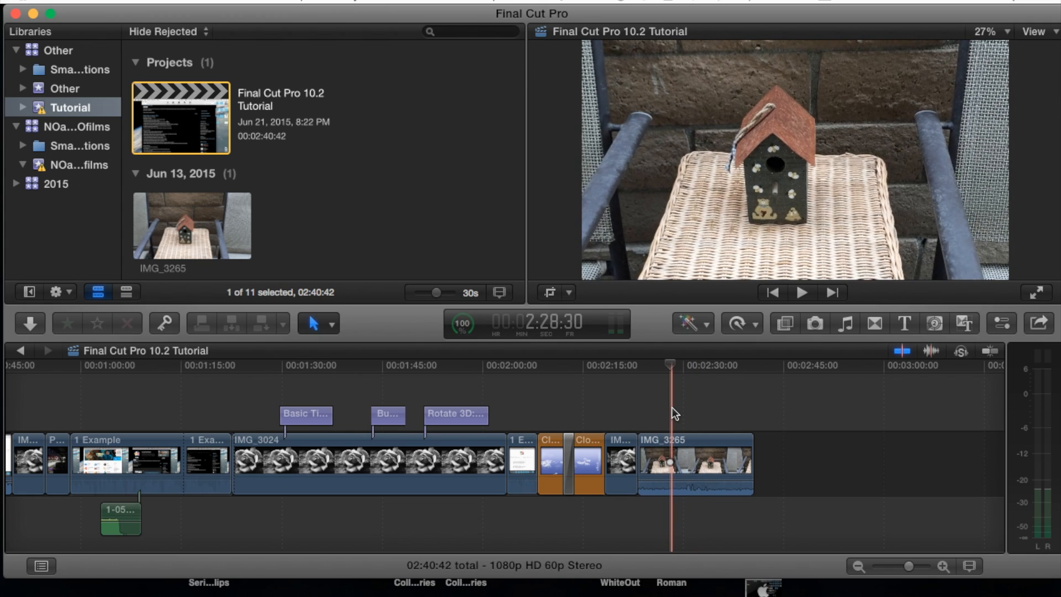
key(space)
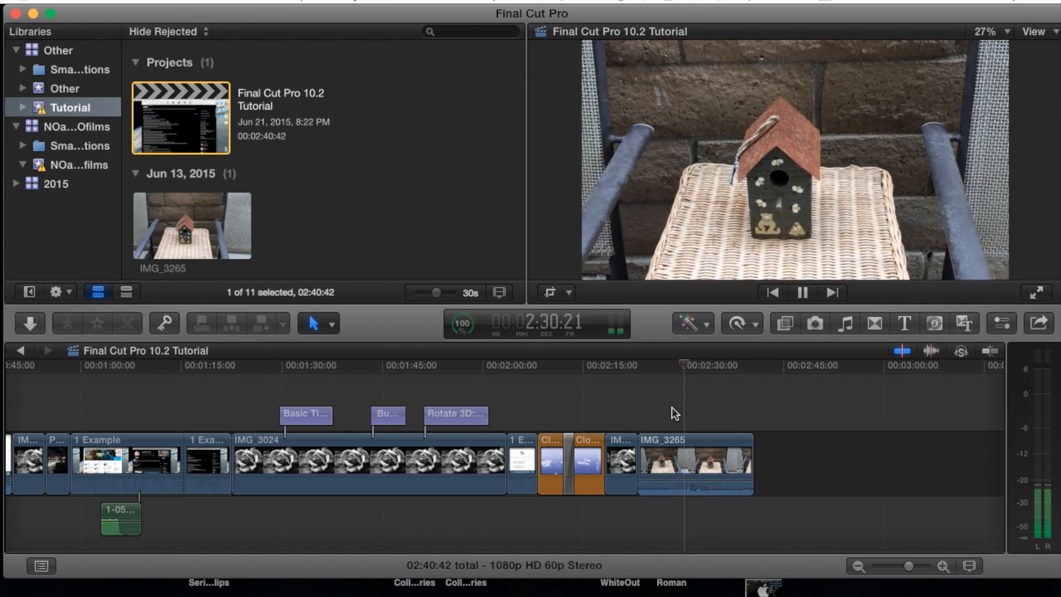
key(space)
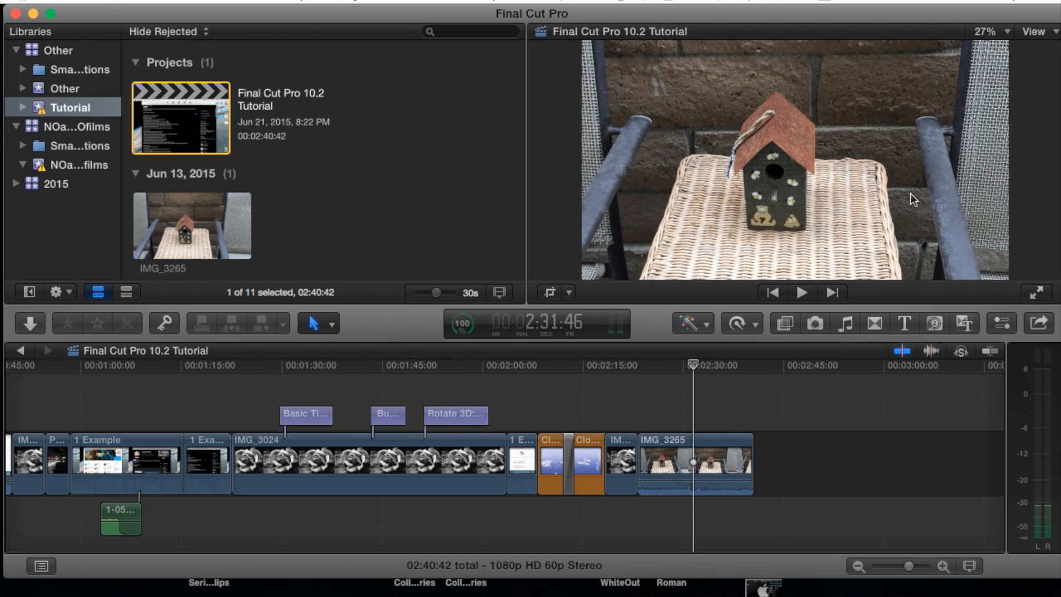
Replay the birdhouse clip from around 2:28 a couple more times, then reshow the Inspector
click(680, 398)
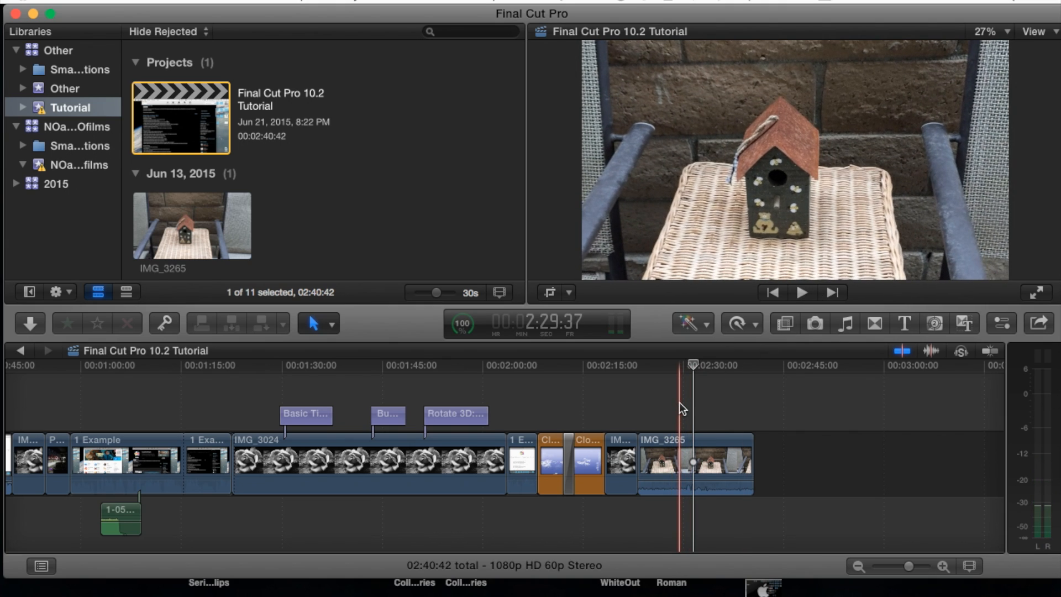
key(space)
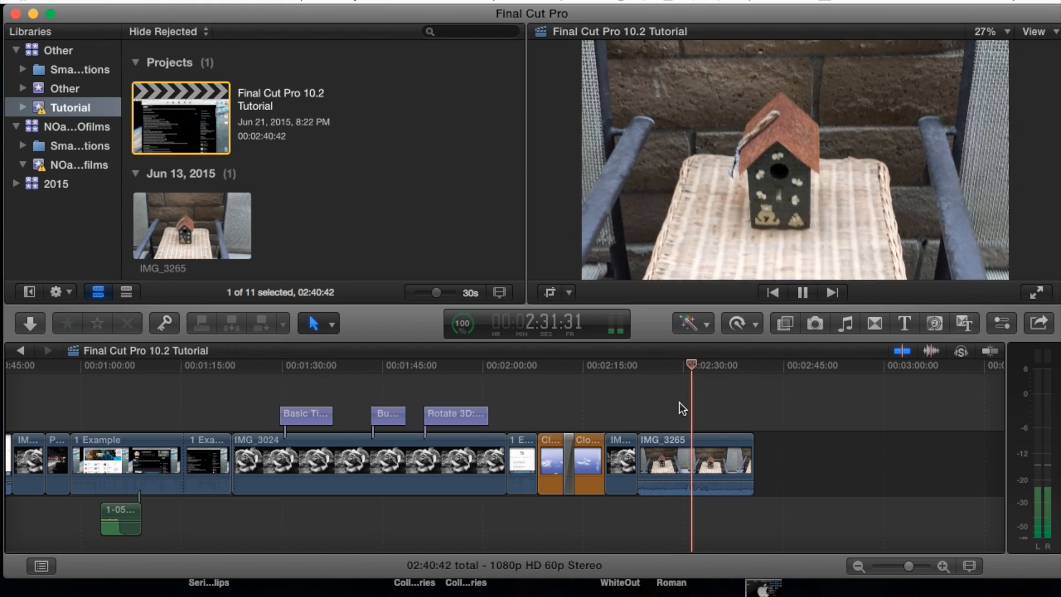
key(space)
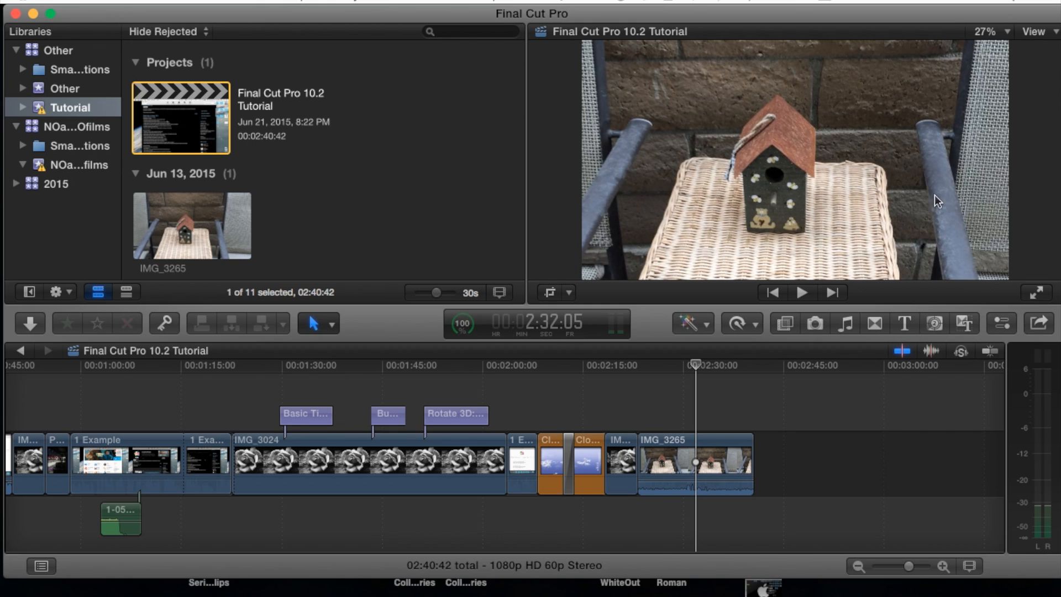
click(672, 410)
key(space)
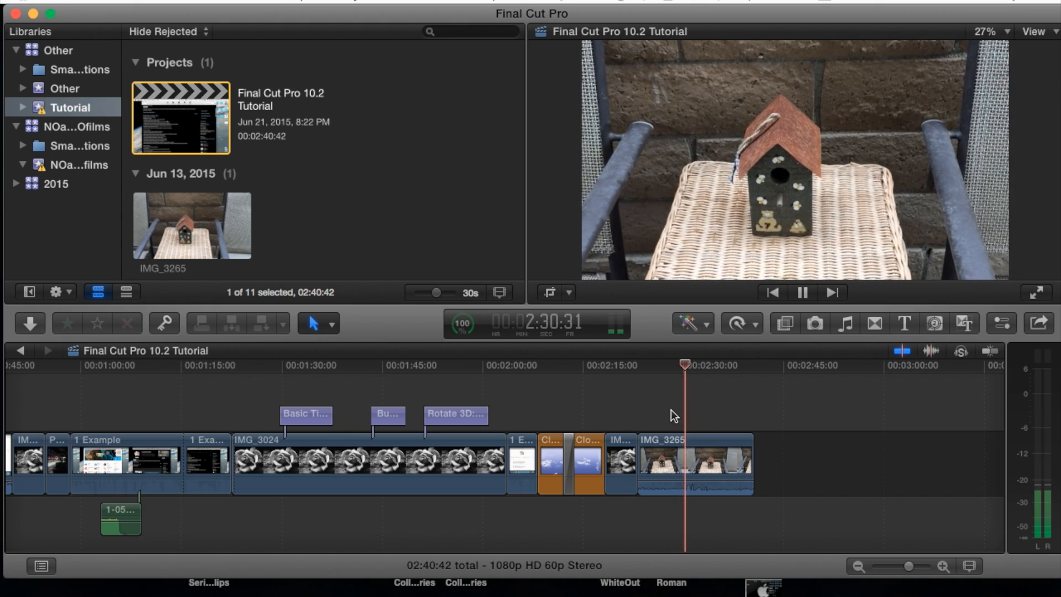
key(space)
click(1001, 323)
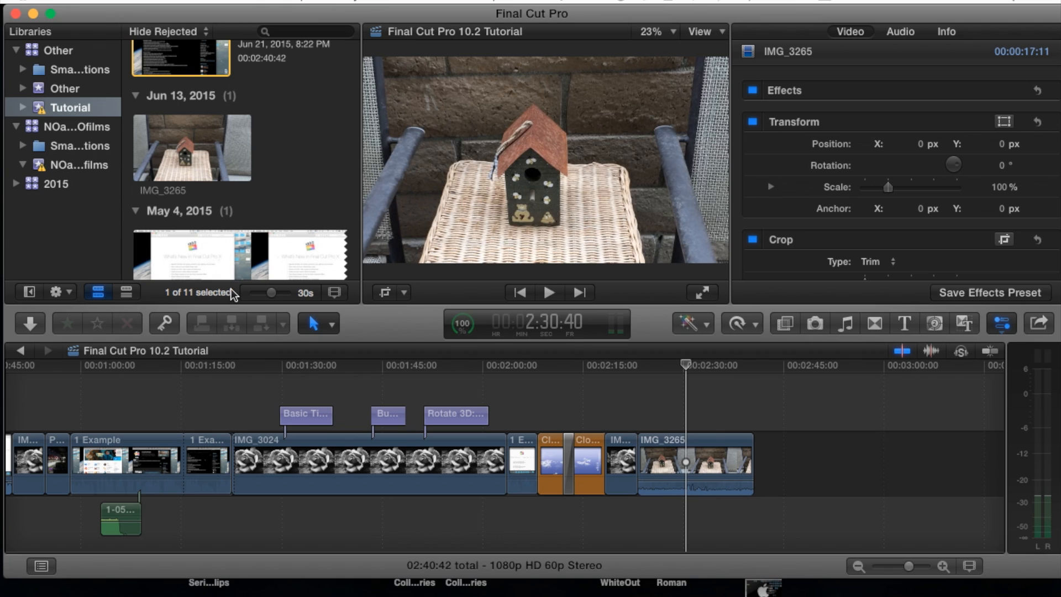
scroll(255, 118, up, 3)
click(180, 120)
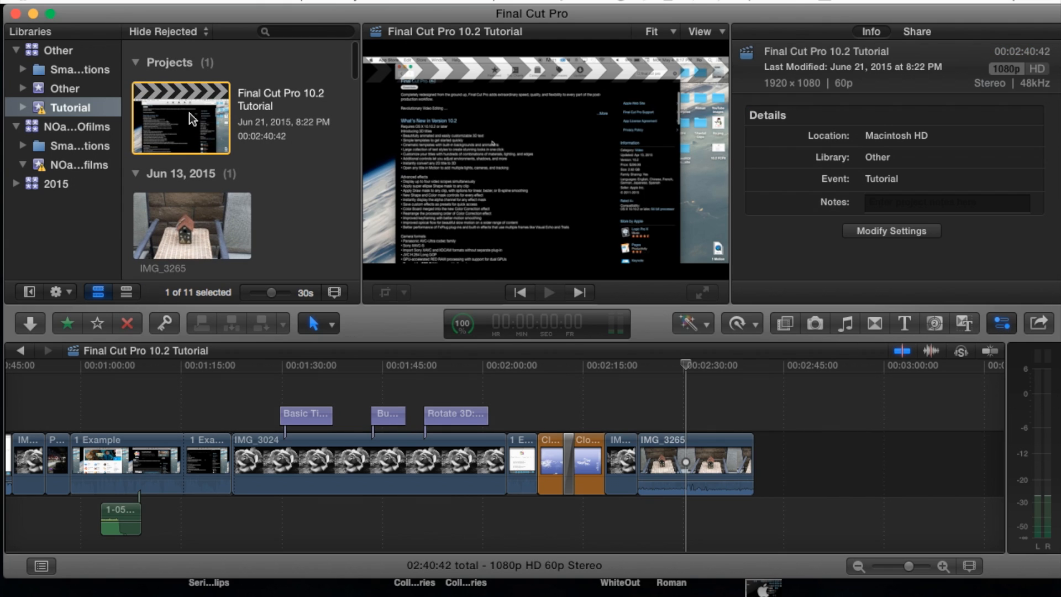
click(677, 443)
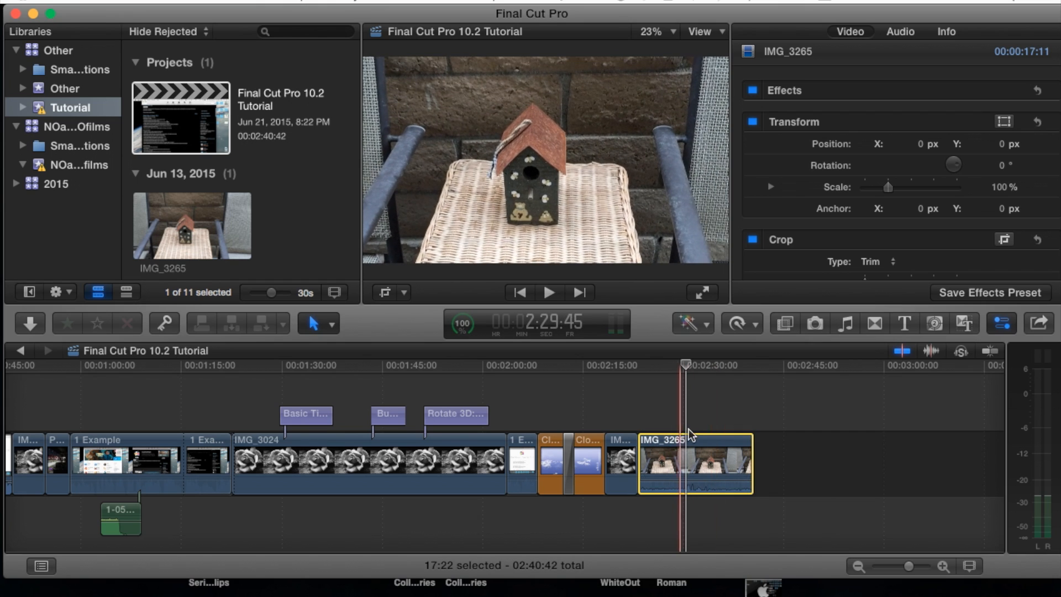
click(860, 291)
Show IMG_3265's video properties and replay the clip from about 2:26, stabilization left at 1.5
click(709, 460)
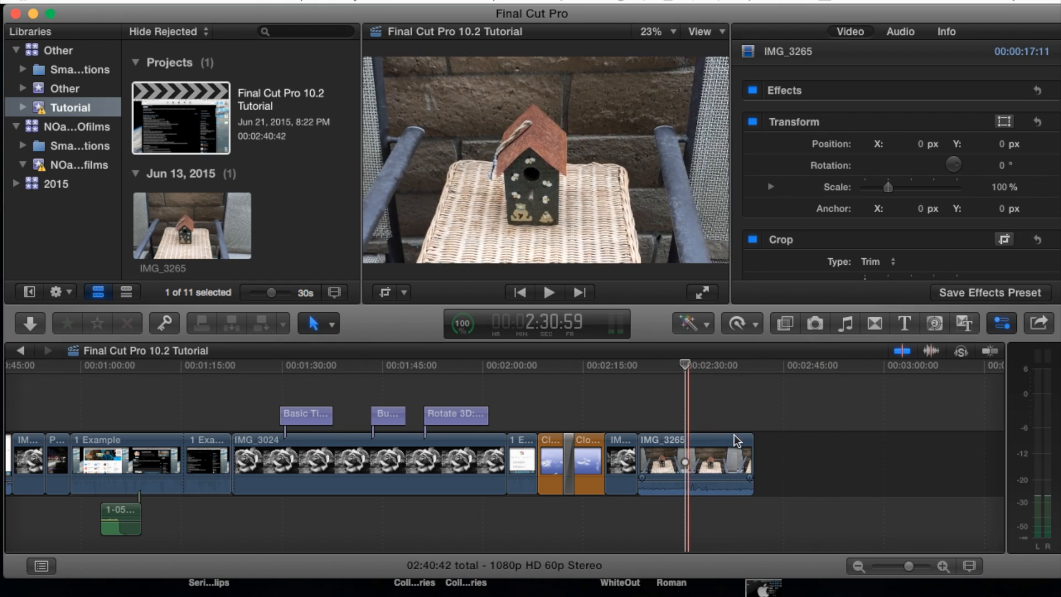
scroll(914, 187, down, 5)
scroll(913, 187, down, 3)
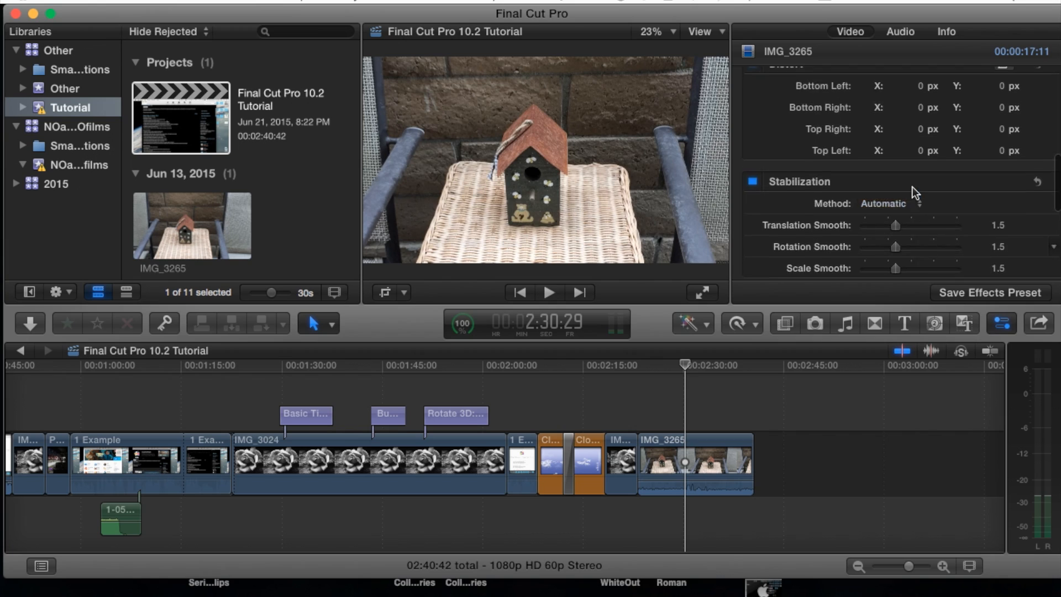
scroll(913, 187, down, 3)
scroll(837, 134, up, 1)
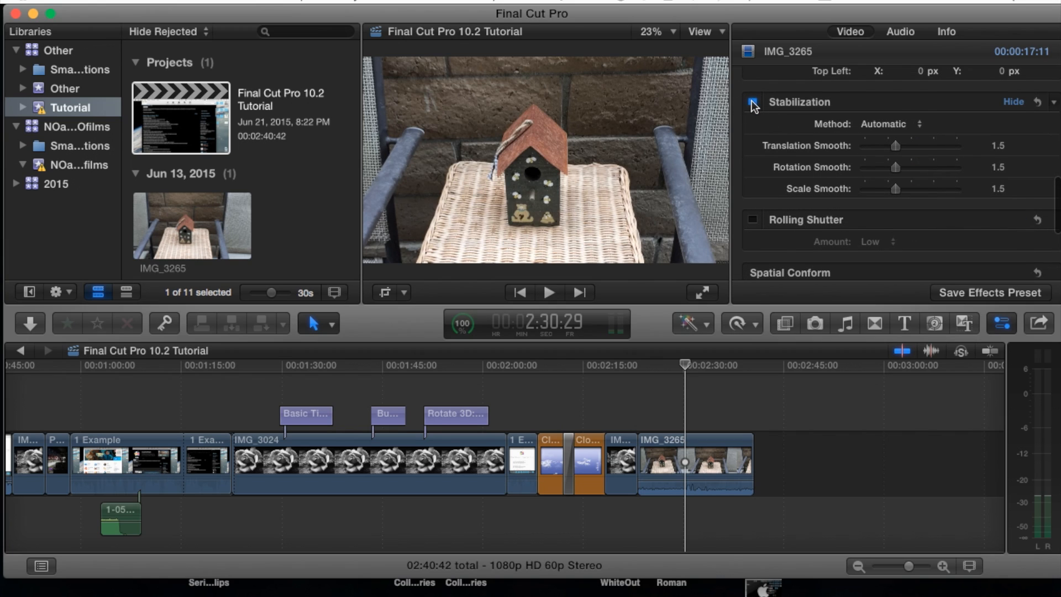
scroll(807, 157, down, 2)
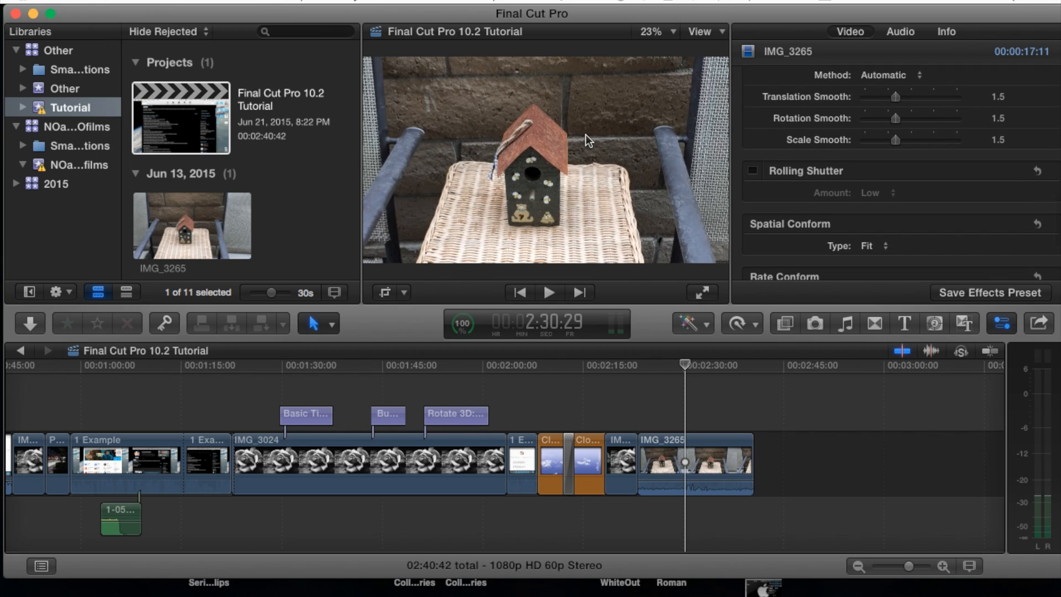
scroll(807, 169, down, 1)
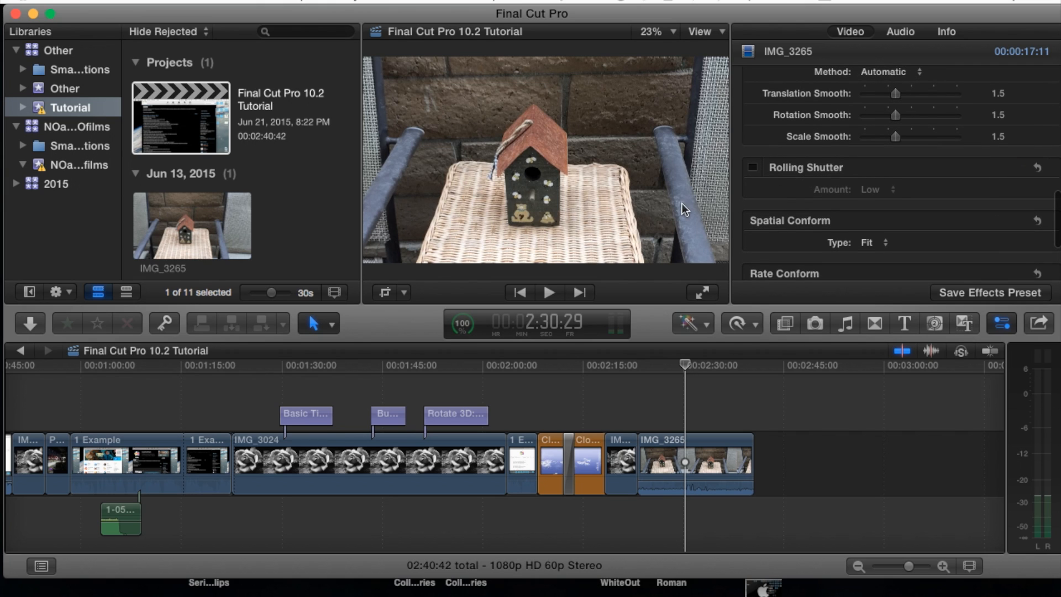
click(661, 422)
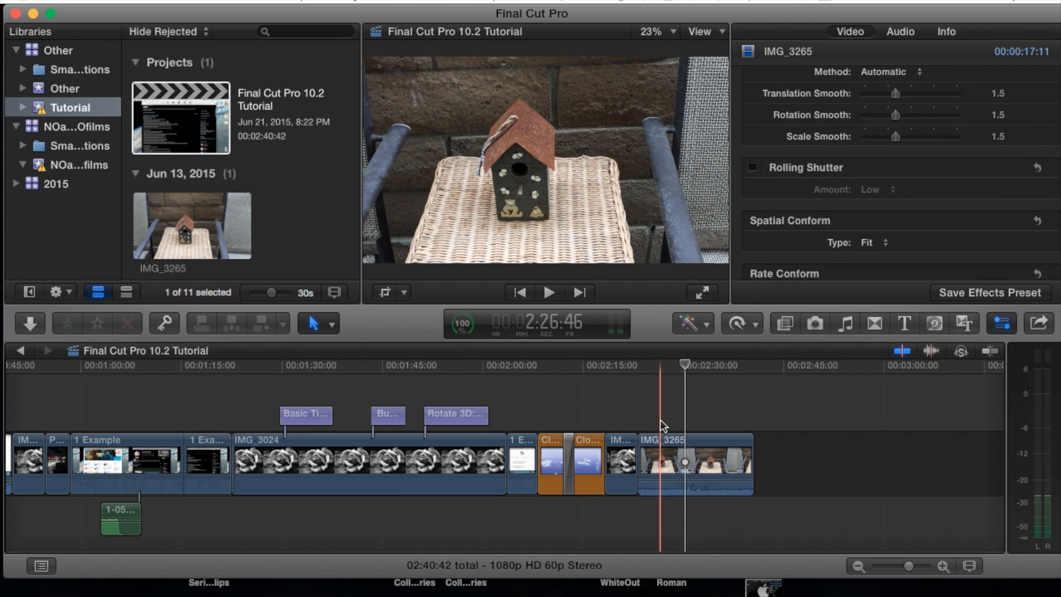
key(space)
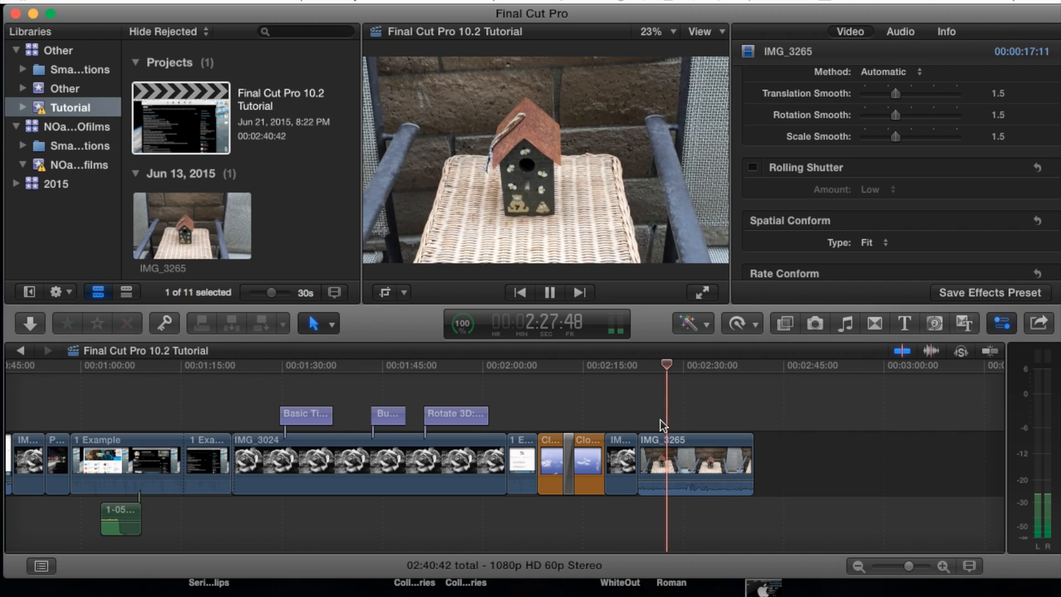
key(space)
key(space)
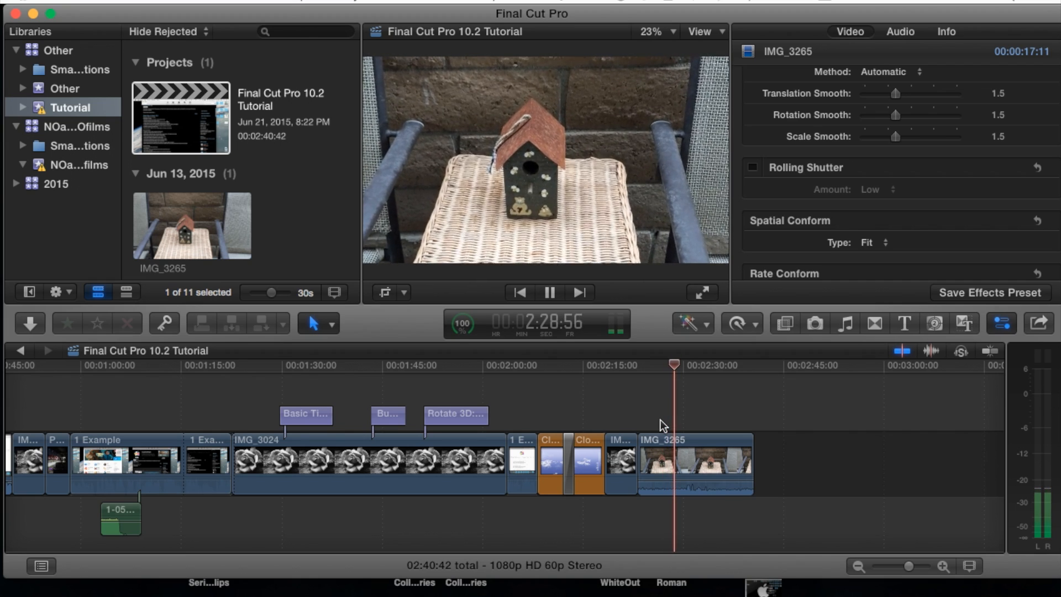
key(space)
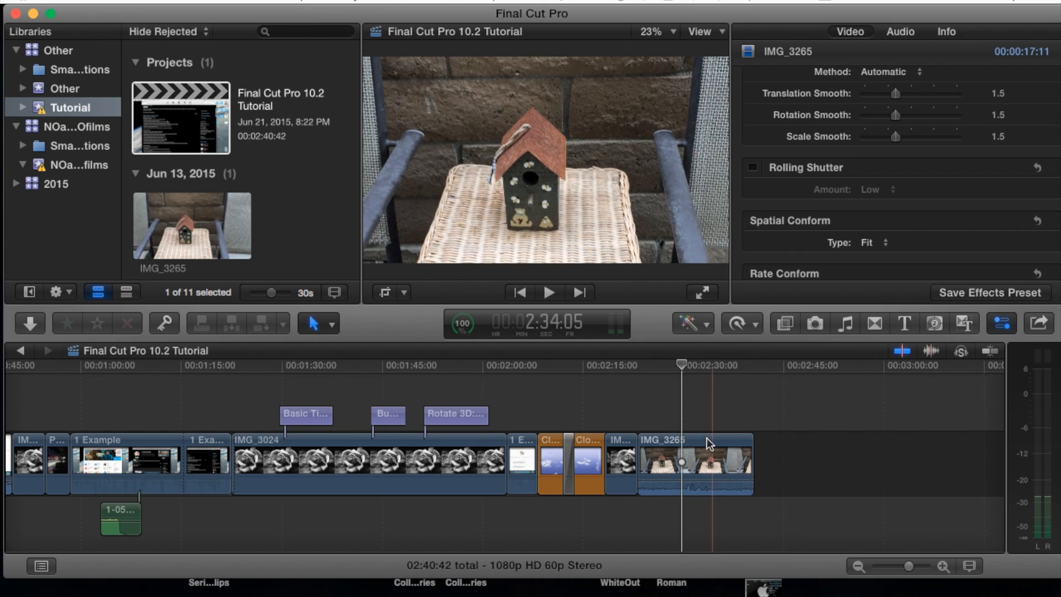
Enable Rolling Shutter on IMG_3265 with the Amount set to High
click(683, 422)
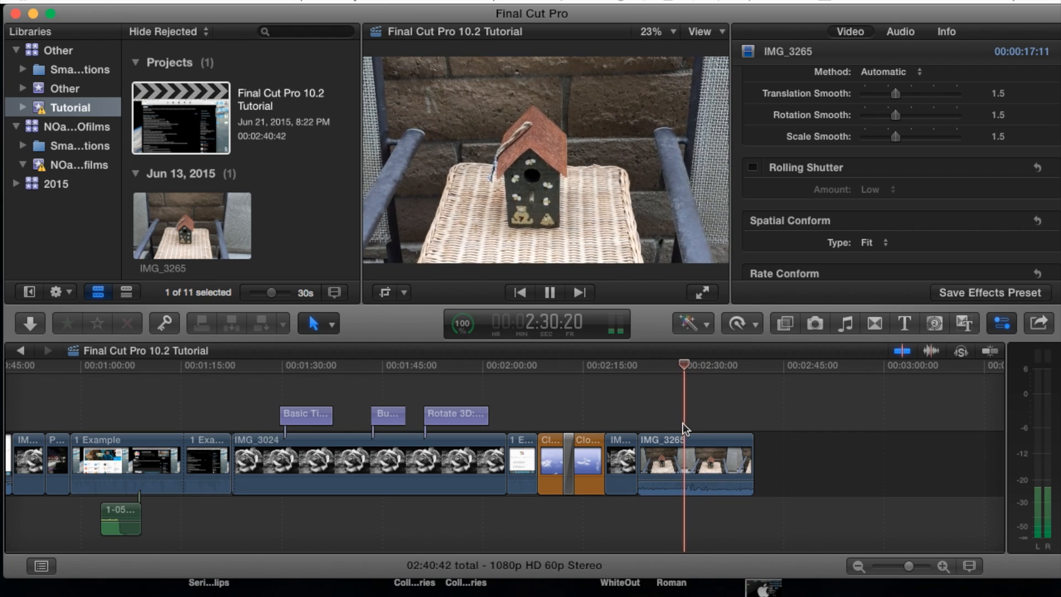
click(753, 168)
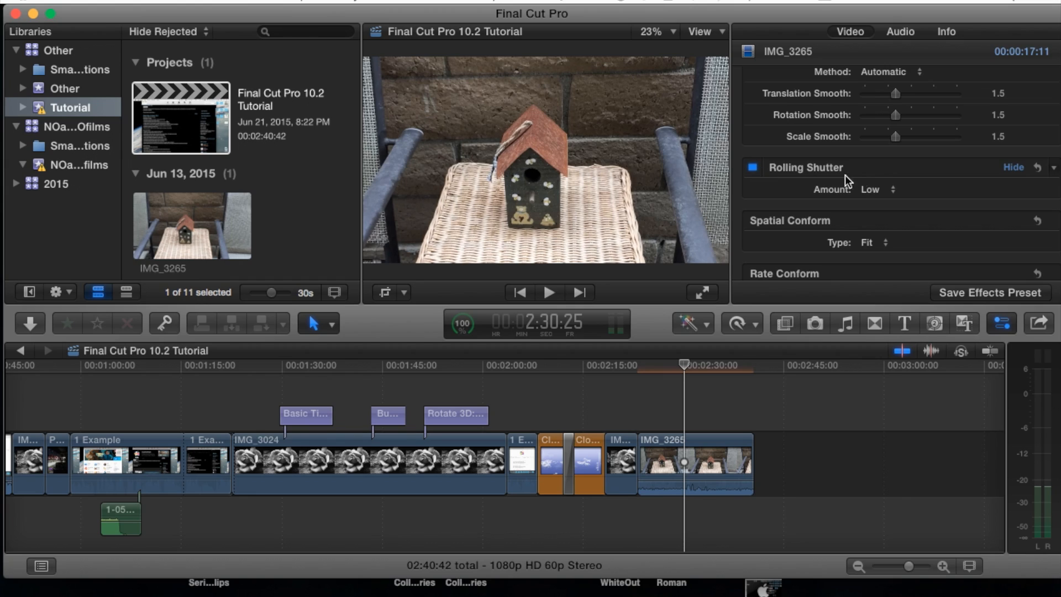
click(876, 191)
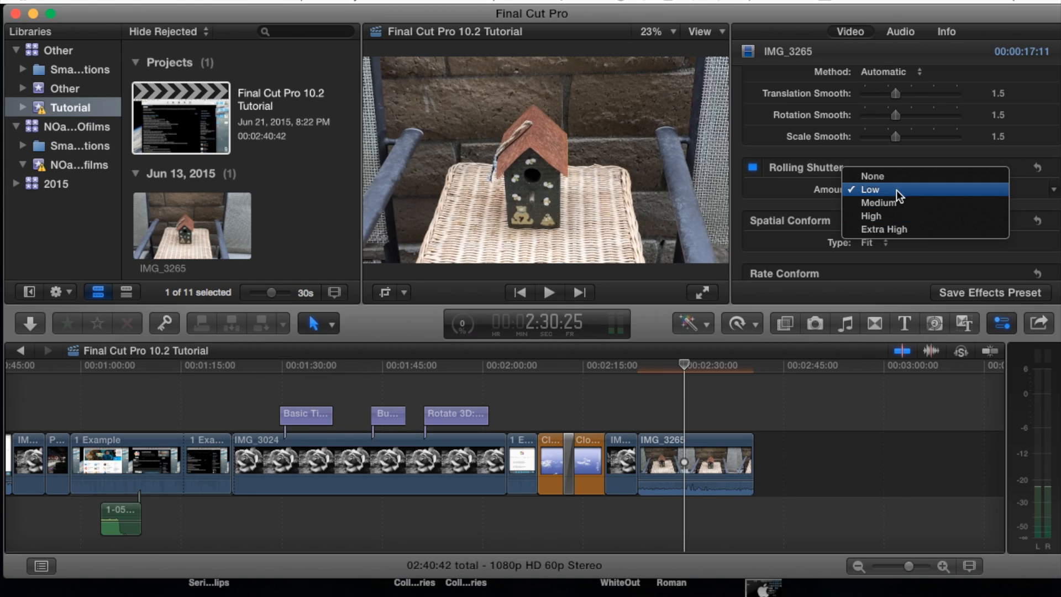
click(905, 218)
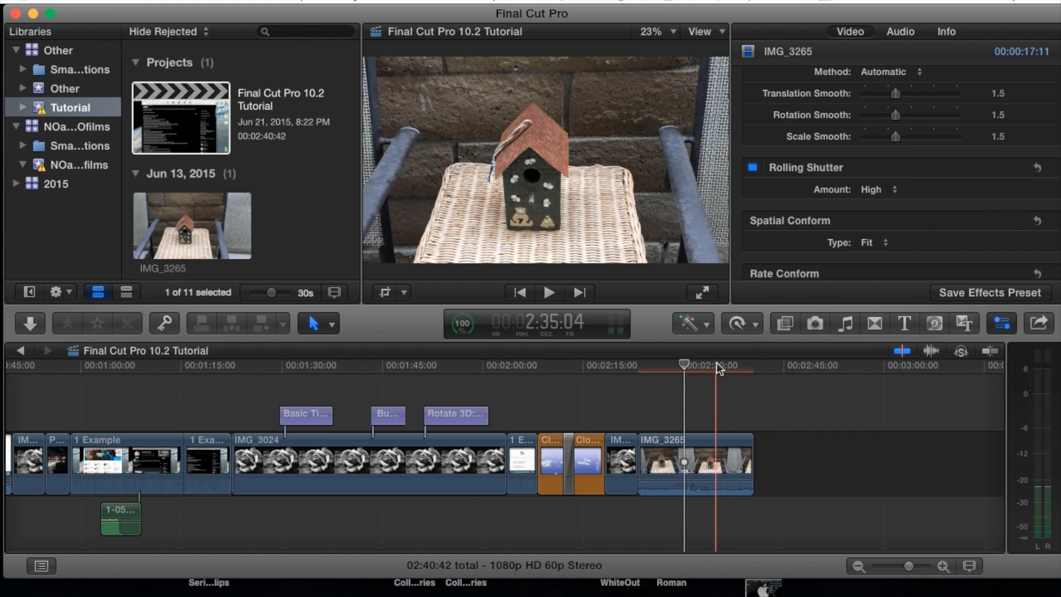
Check the Background Tasks window, expanding Rendering to see the clip's render progress
click(463, 325)
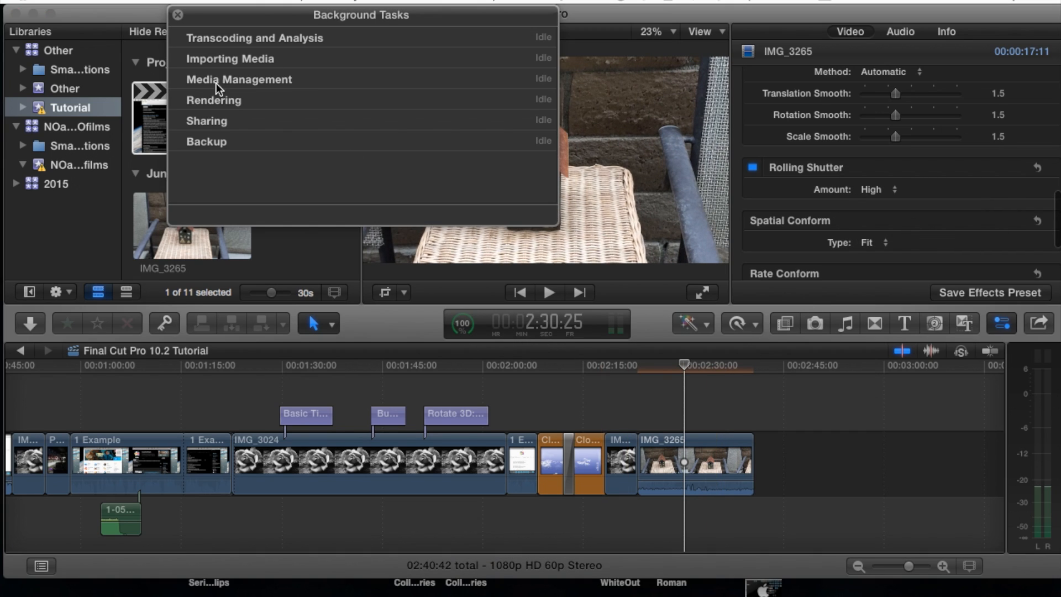
click(178, 14)
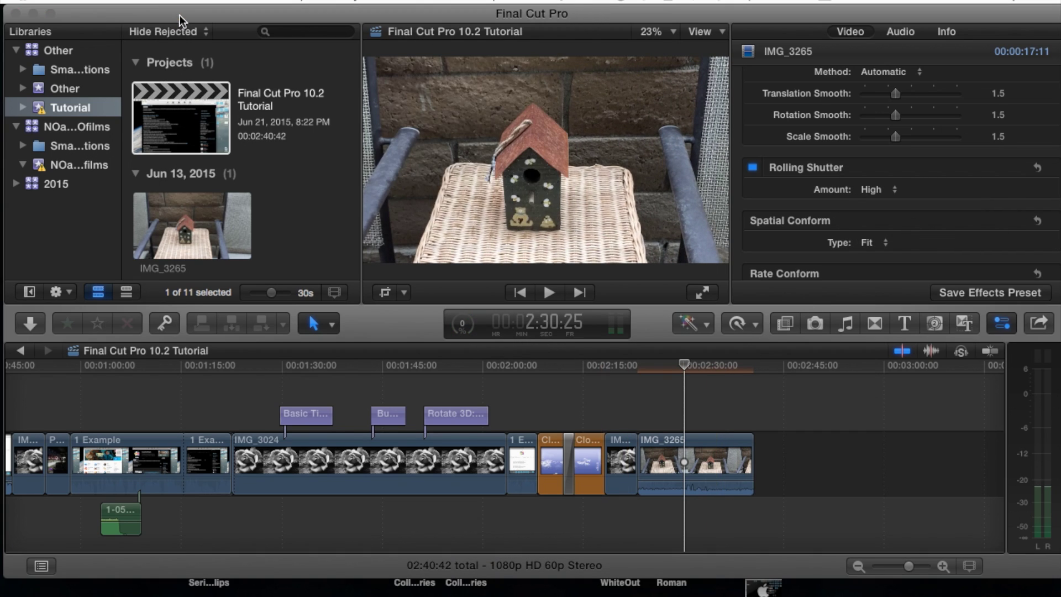
click(468, 325)
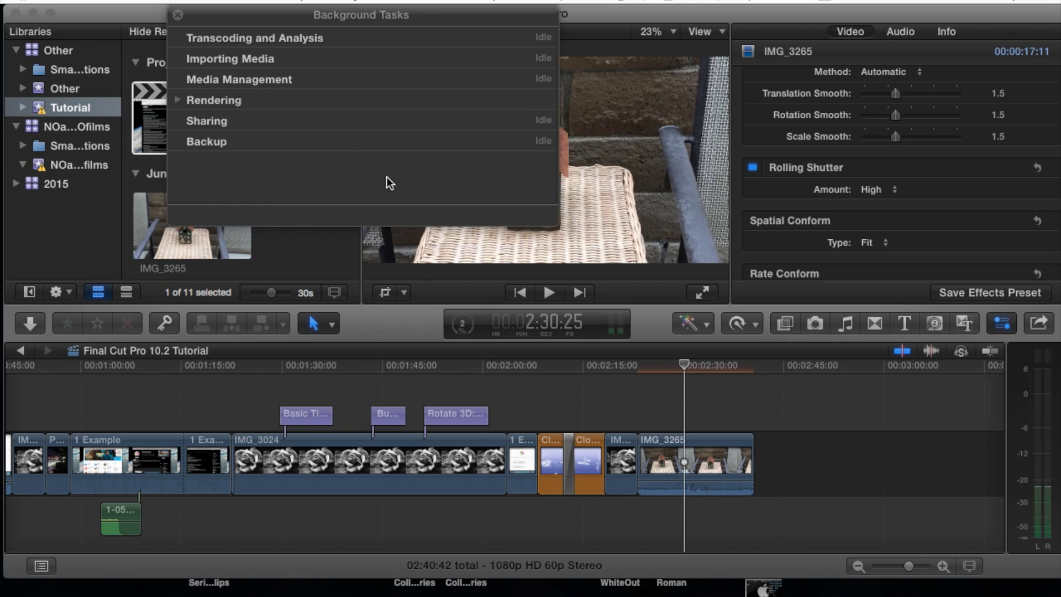
click(180, 100)
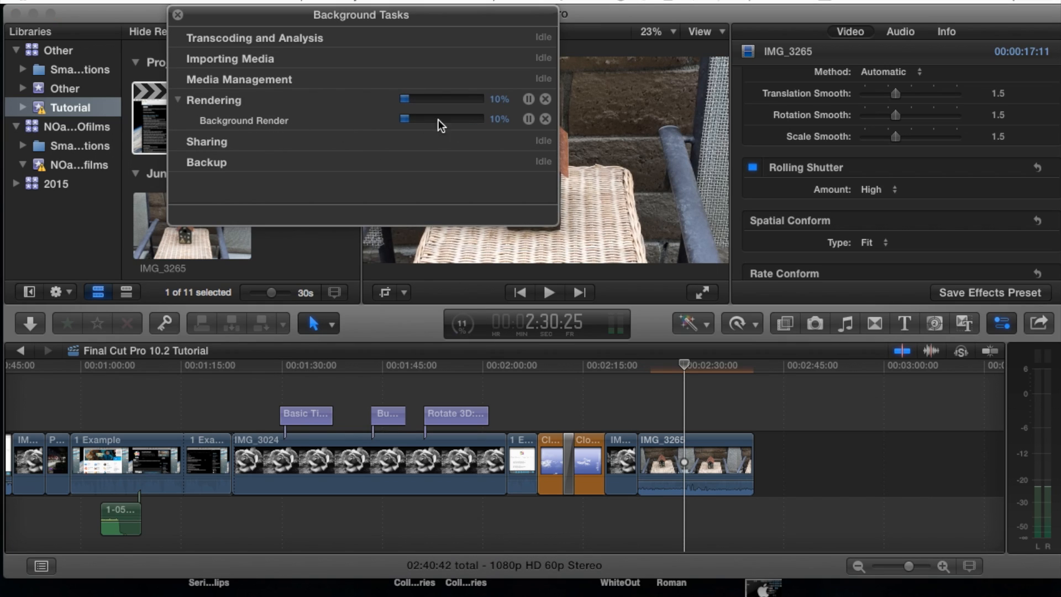
click(179, 15)
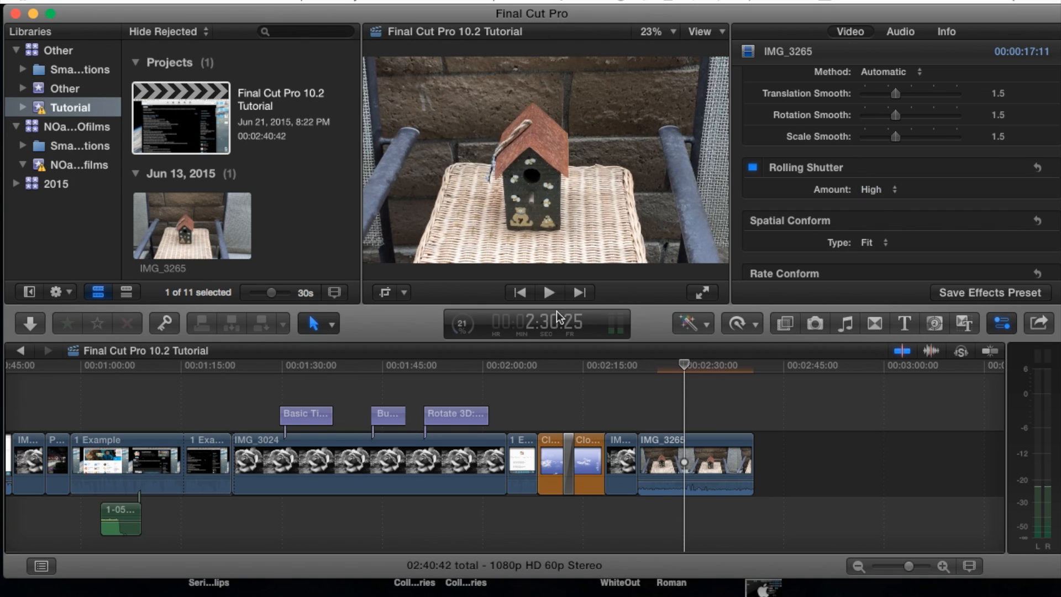
Check rendering again at 24%, close the window and select IMG_3265 in the timeline
click(463, 323)
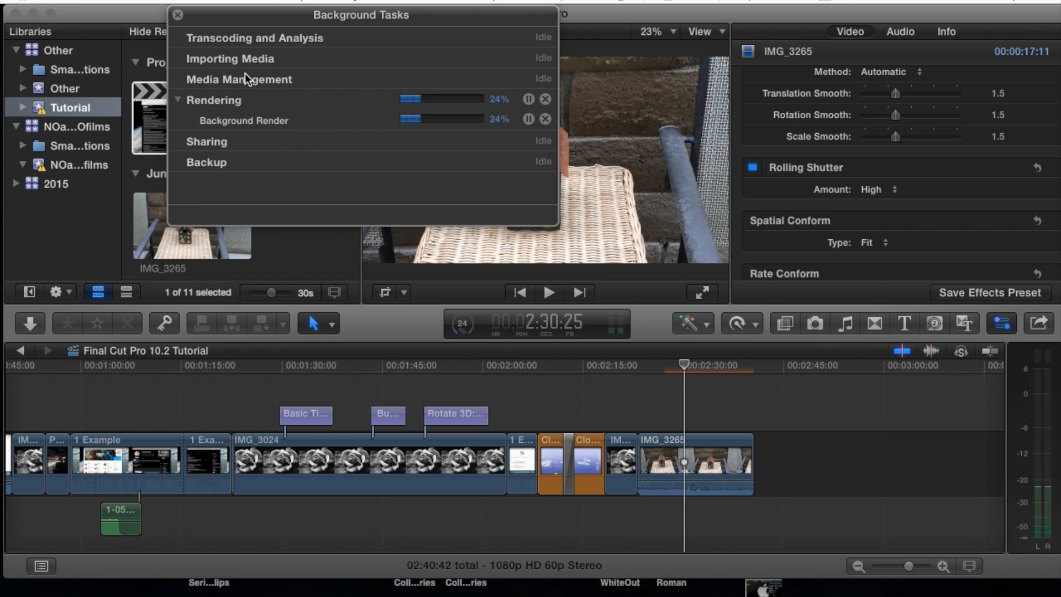
click(178, 15)
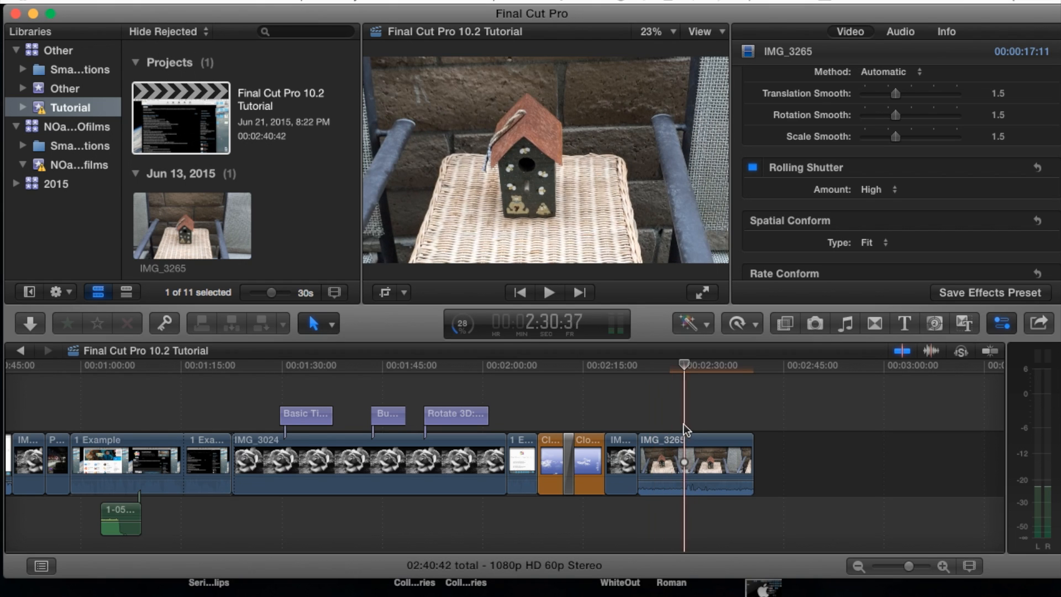
click(688, 452)
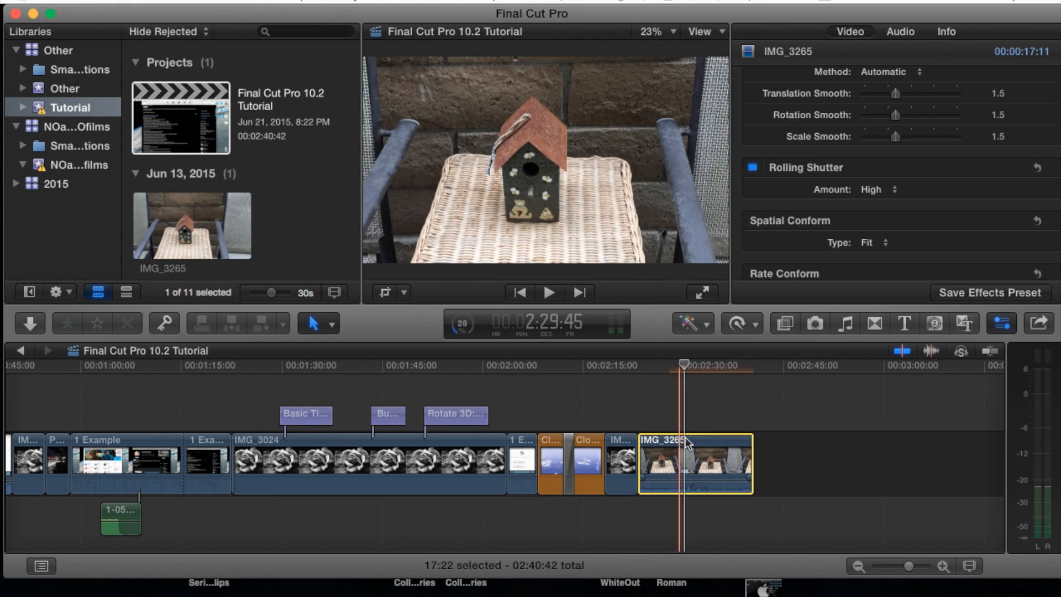
scroll(428, 452, left, 10)
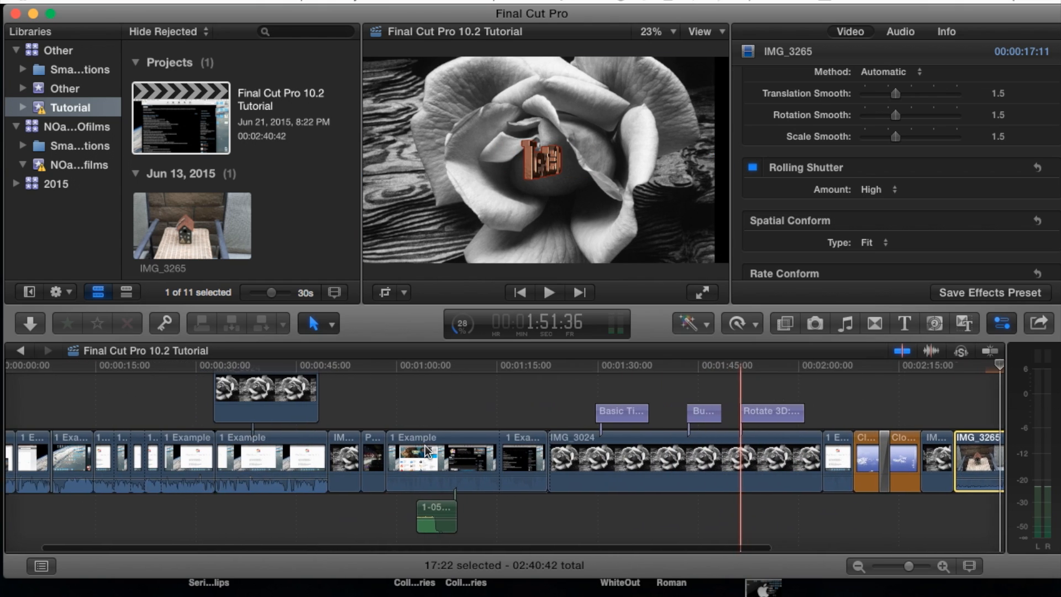
scroll(428, 452, left, 5)
scroll(429, 452, right, 10)
scroll(581, 452, right, 3)
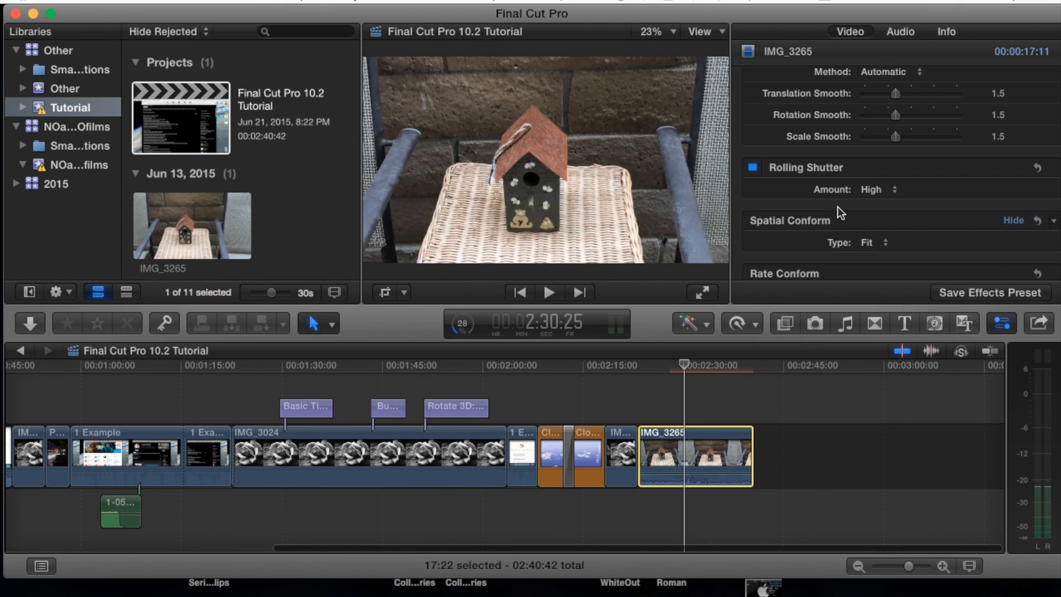
scroll(581, 452, left, 10)
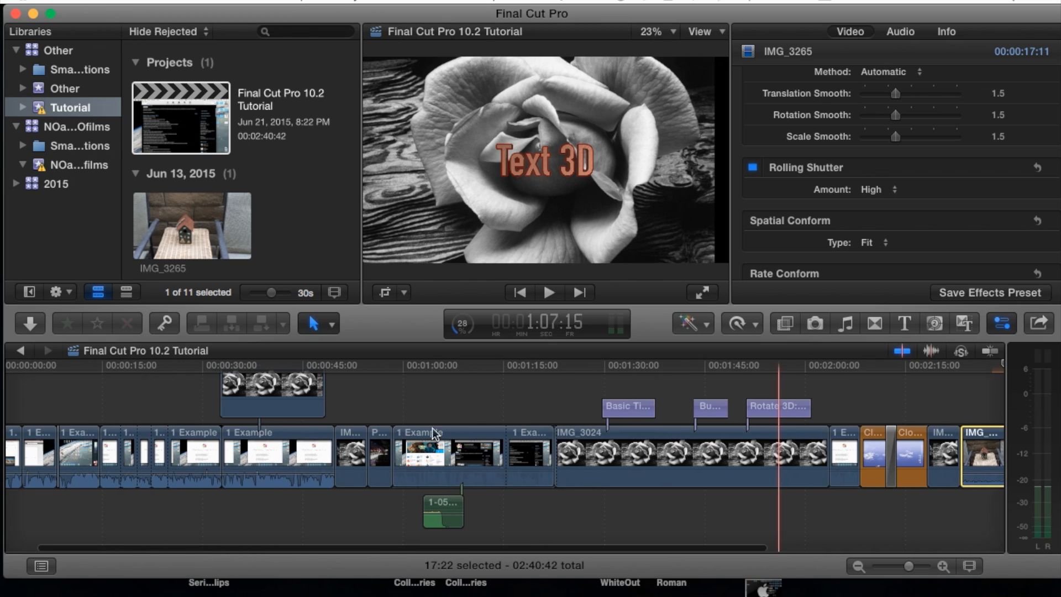
scroll(415, 452, left, 5)
scroll(497, 453, right, 10)
Confirm the rolling shutter amount is still High and show rendering restarted at 0%
click(701, 448)
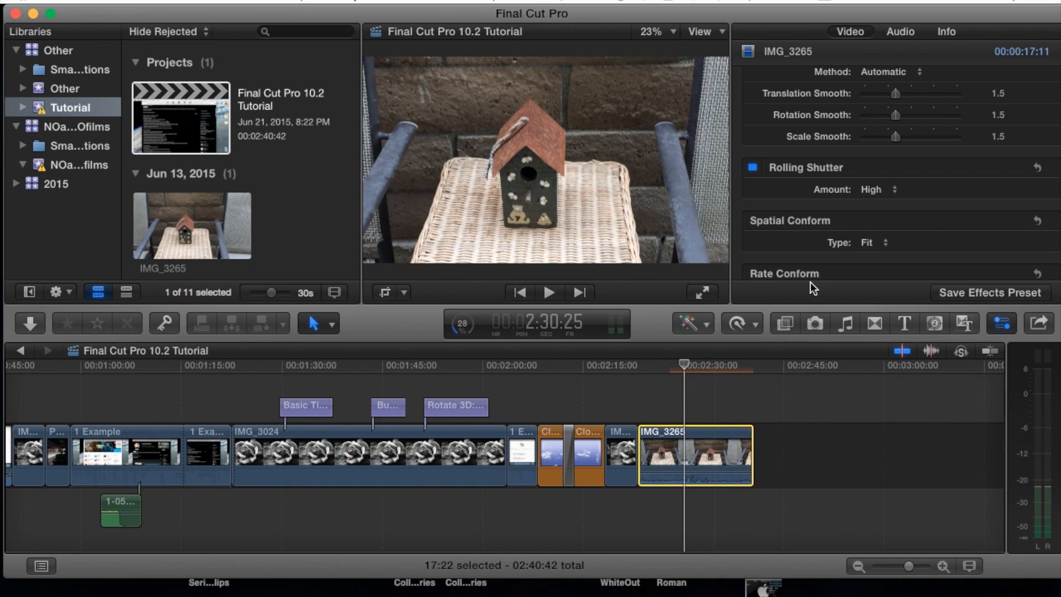
click(896, 192)
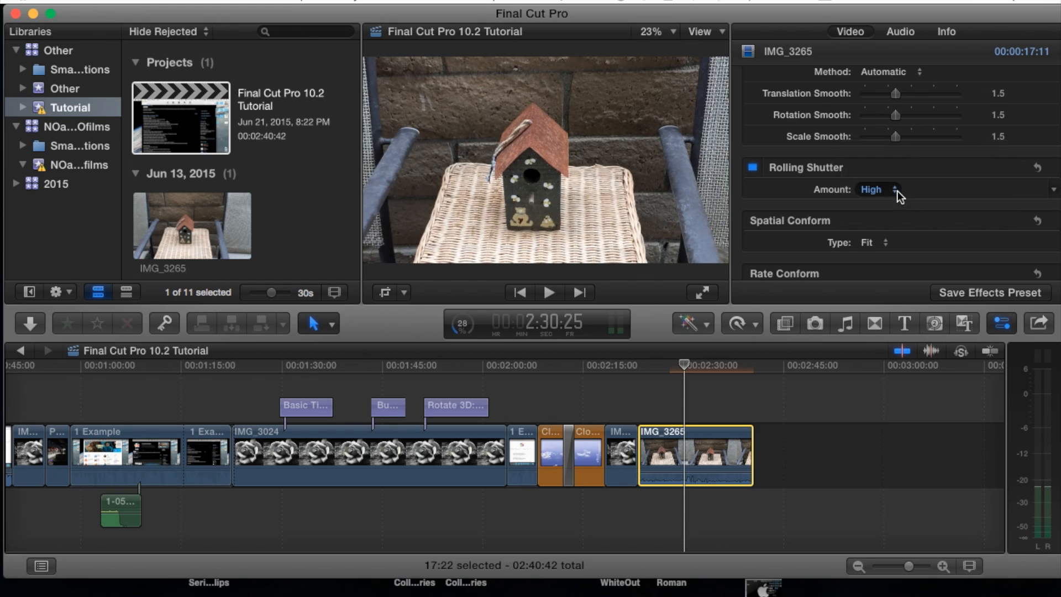
click(463, 323)
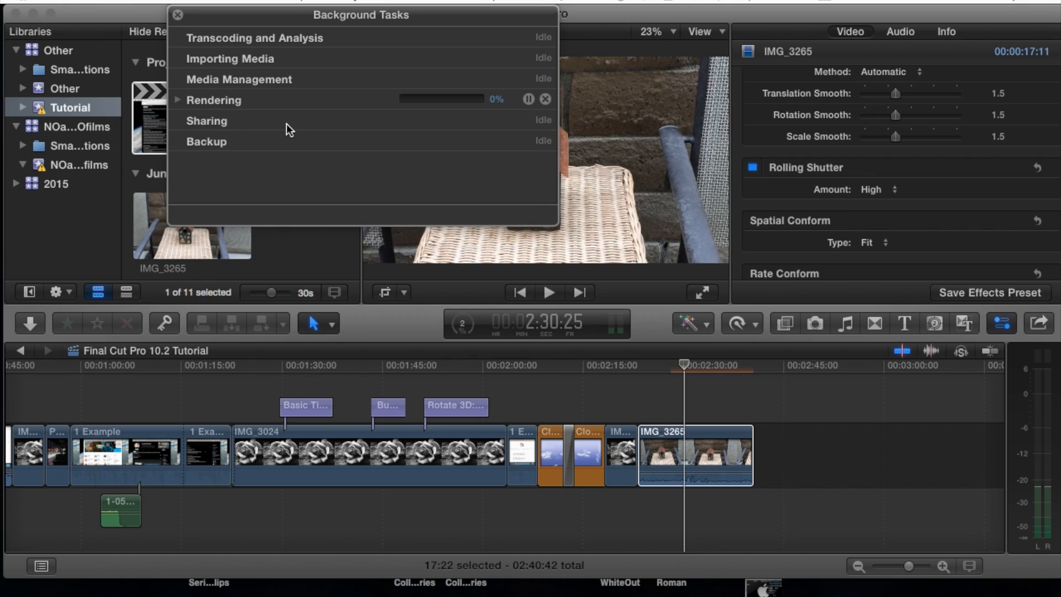
Watch the Rendering task climb past 96% in Background Tasks, then close the window
click(178, 100)
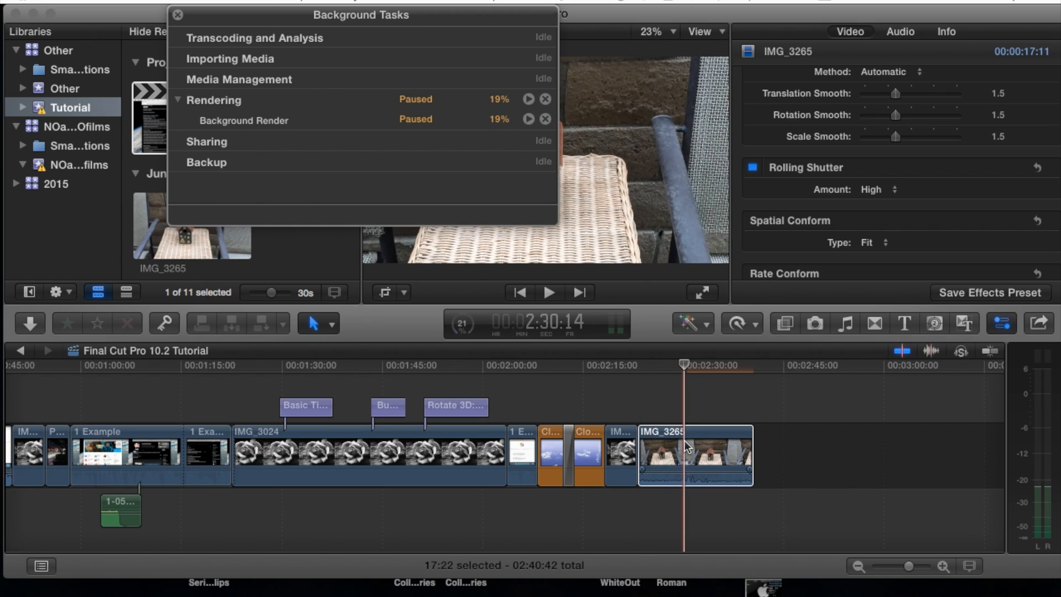
click(179, 16)
click(462, 324)
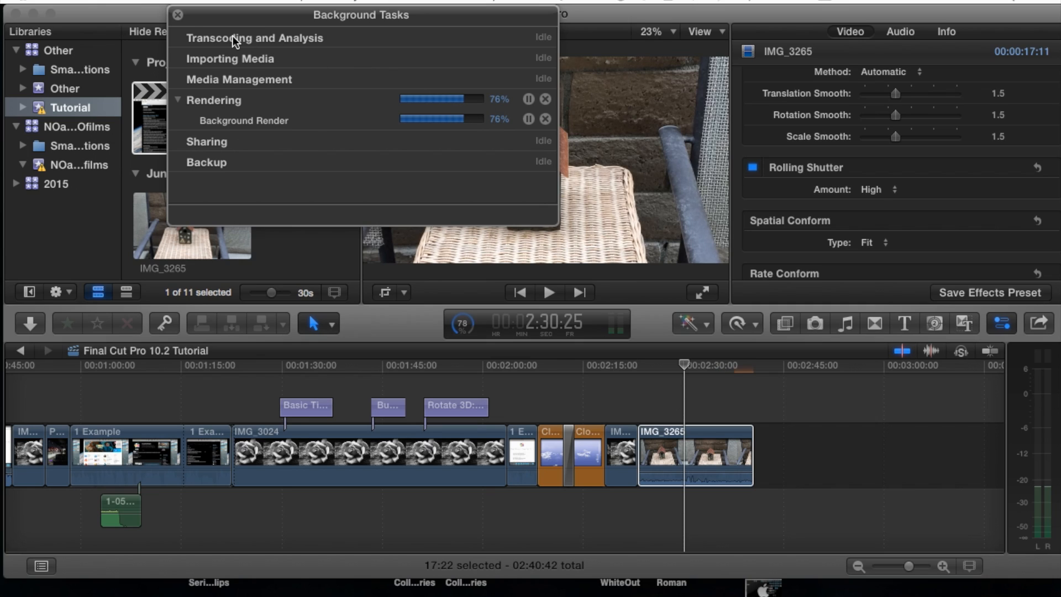
click(177, 14)
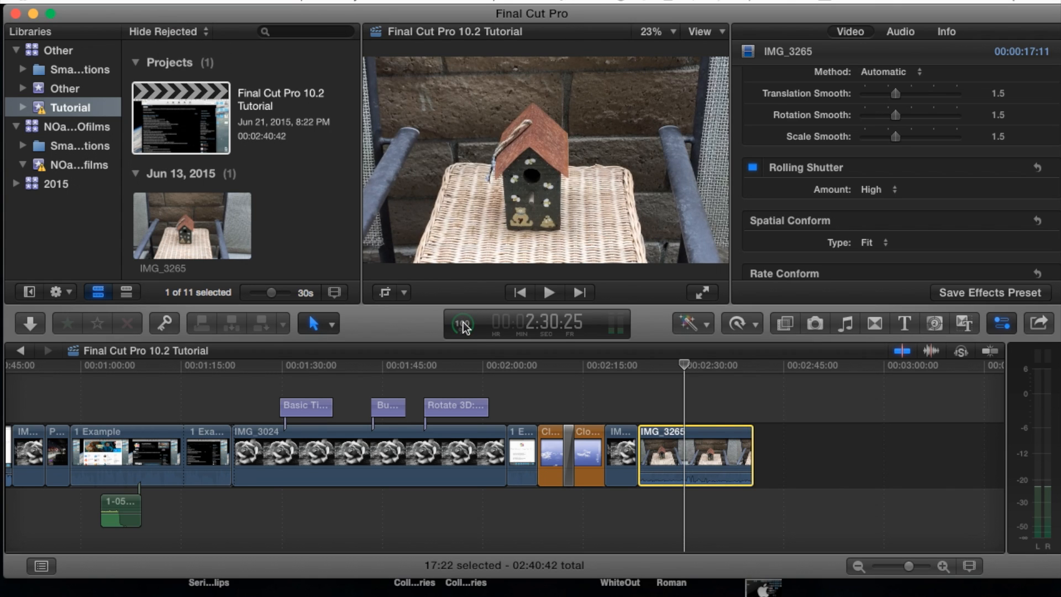
Glance at background task status, then play the corrected clip from the skimmer position
click(465, 326)
click(177, 14)
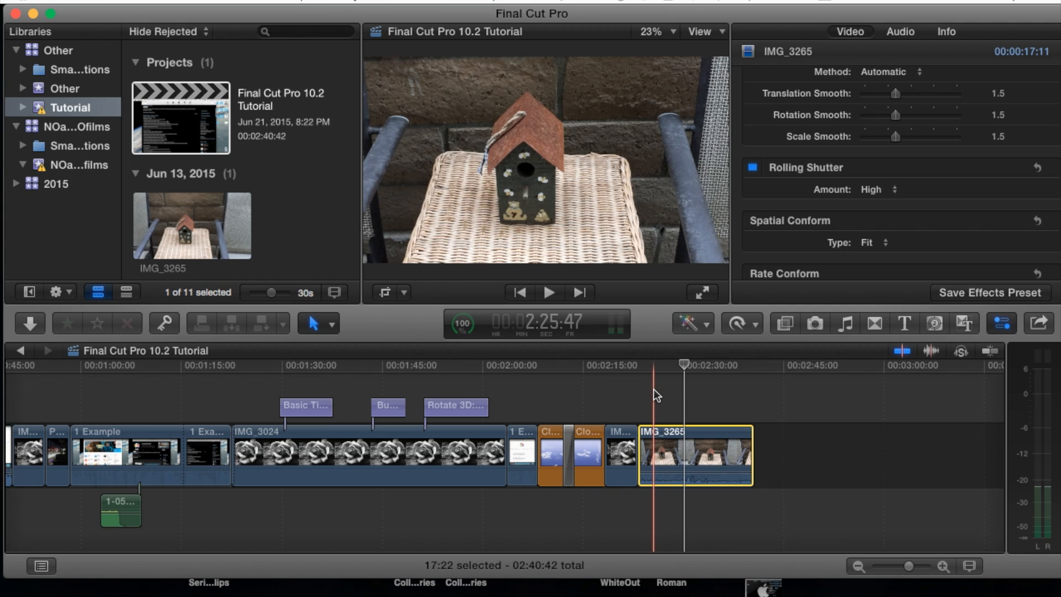
key(space)
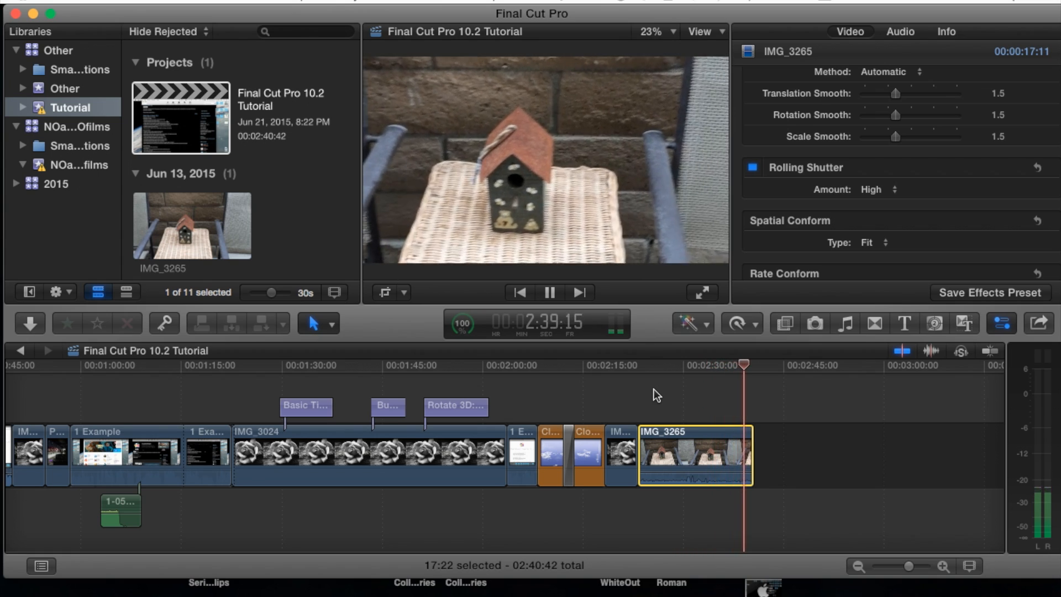
key(space)
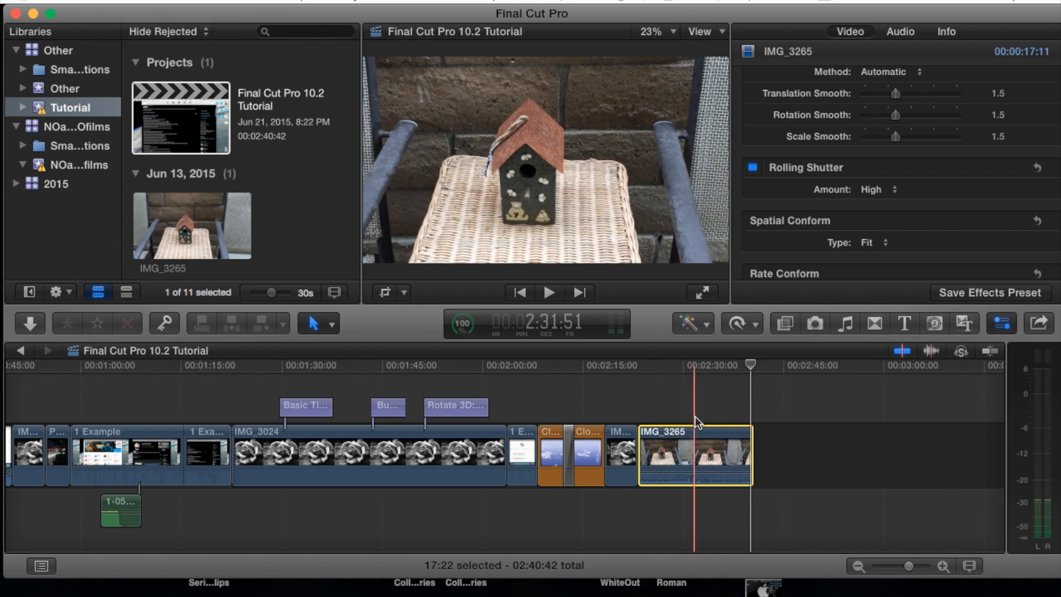
Replay the birdhouse clip IMG_3265 from inside it to review the High correction
click(675, 418)
key(space)
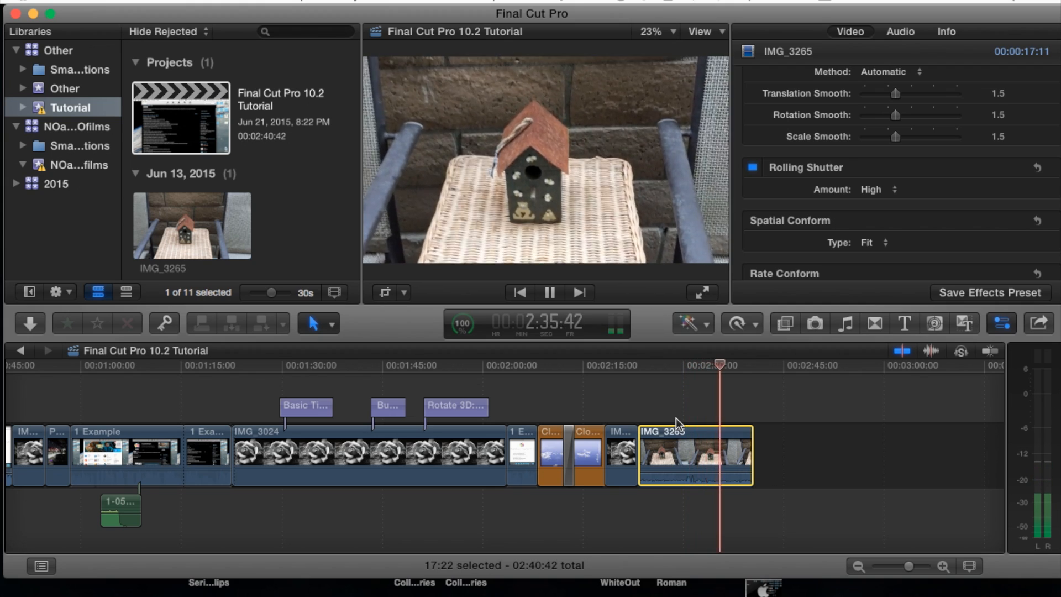
key(space)
click(894, 190)
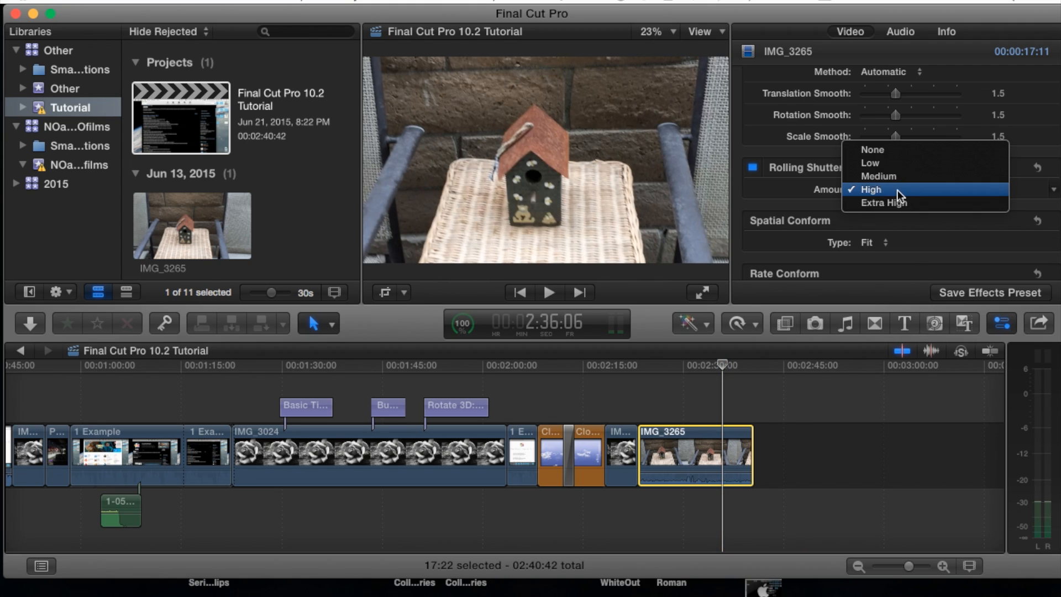